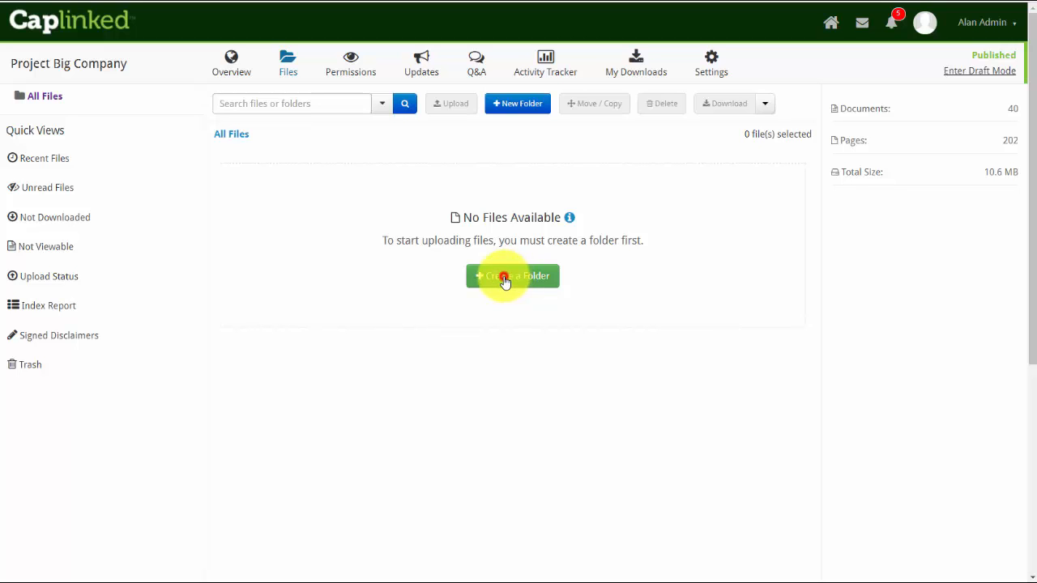
- Create a new folder named Capital Stock Files in All Files
click(503, 280)
click(407, 186)
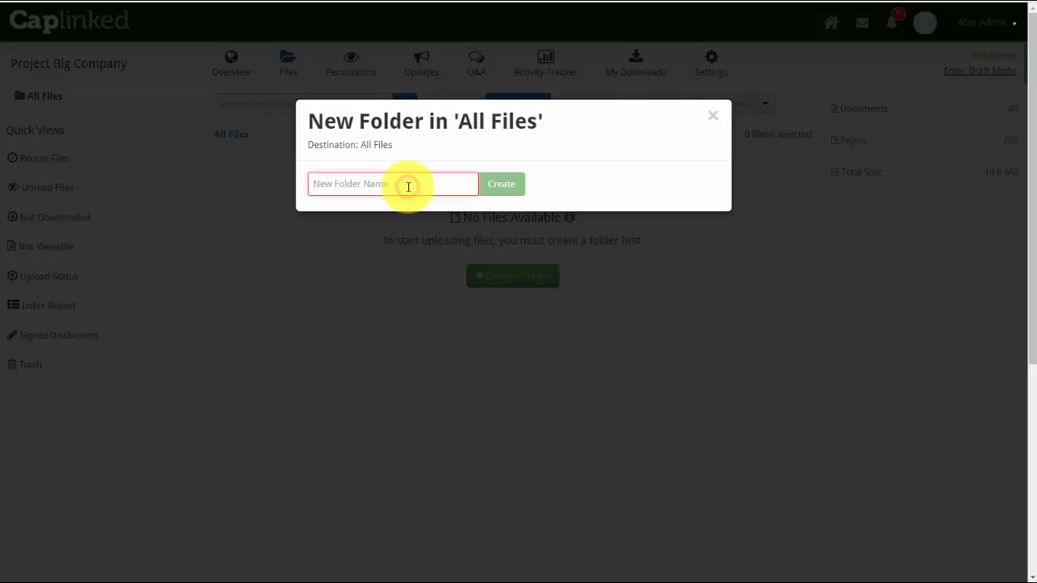
text(Capital Stock Files)
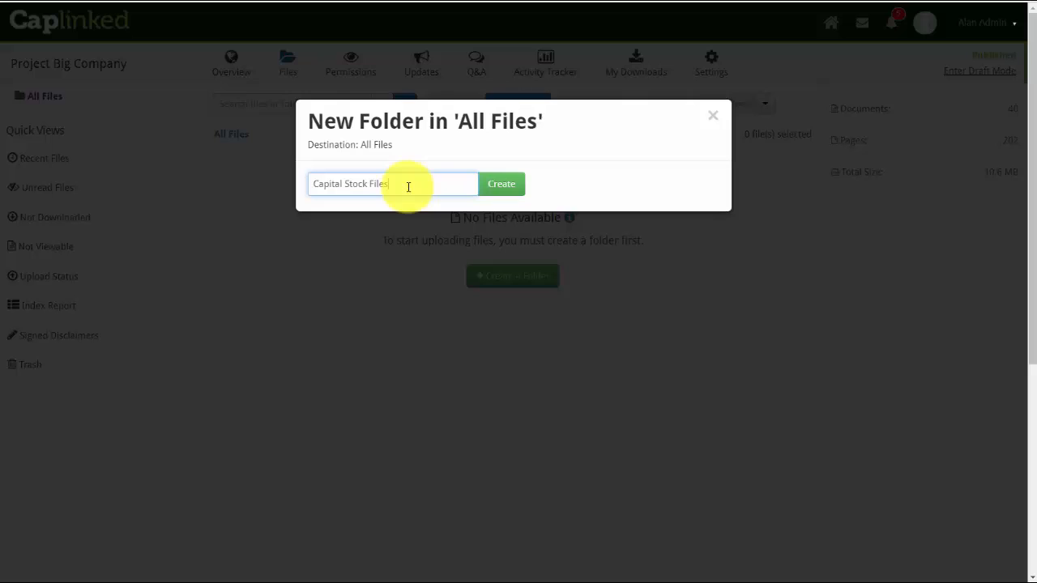
click(499, 184)
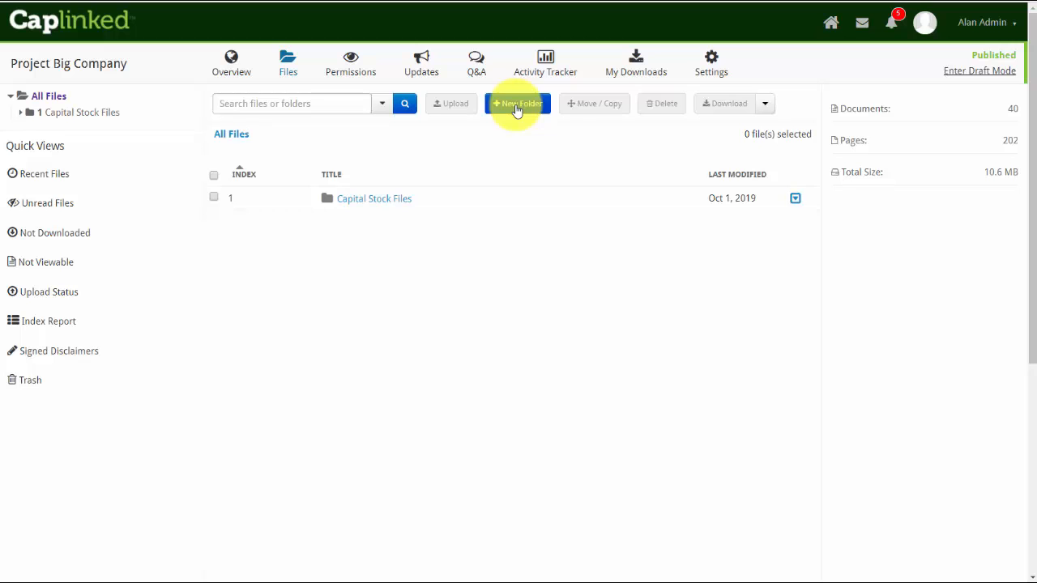
- Create a second folder named Corporate Records in All Files
click(516, 108)
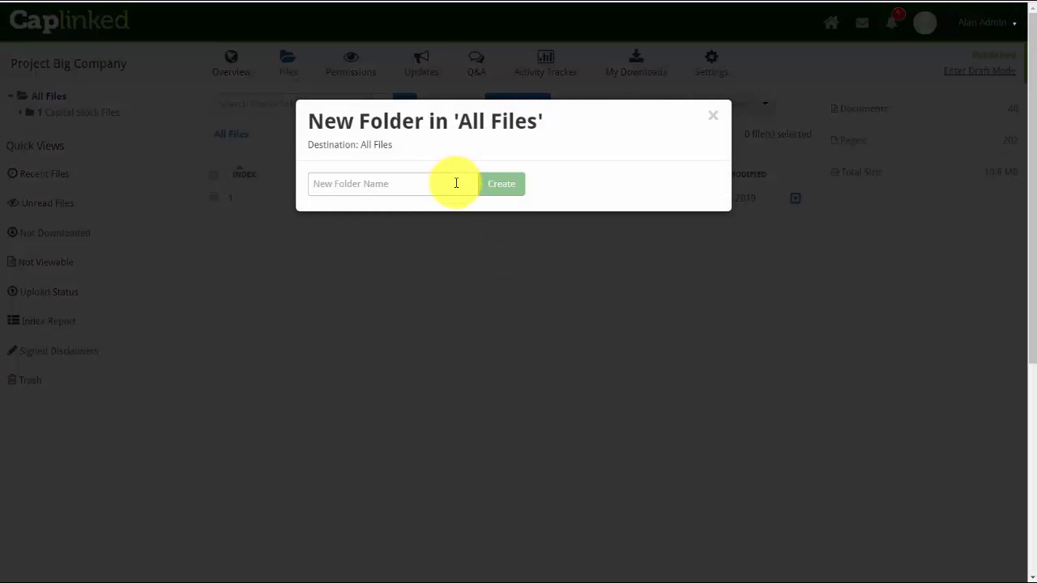
click(453, 183)
text(Corporate Records)
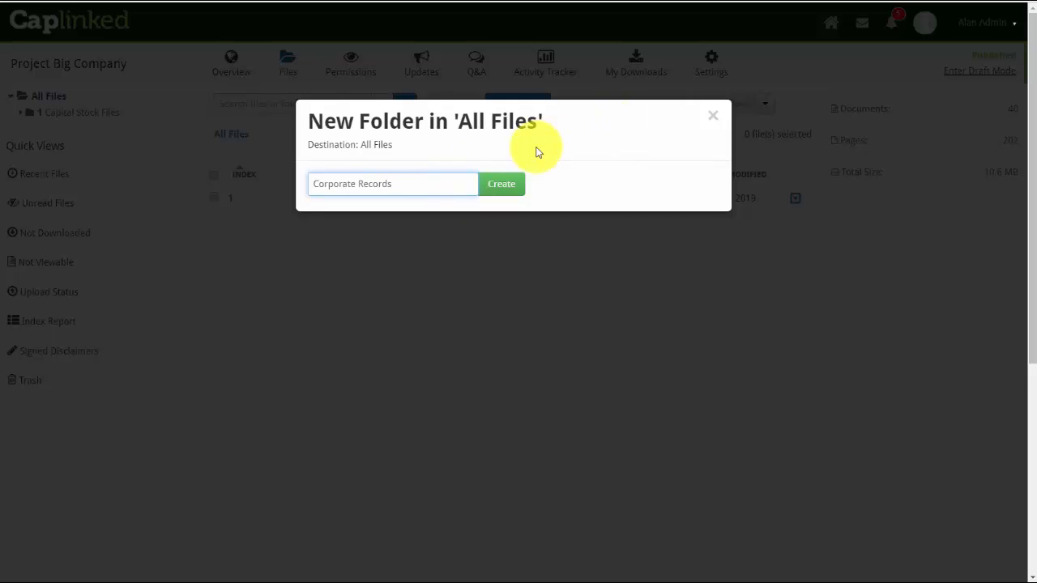
click(501, 183)
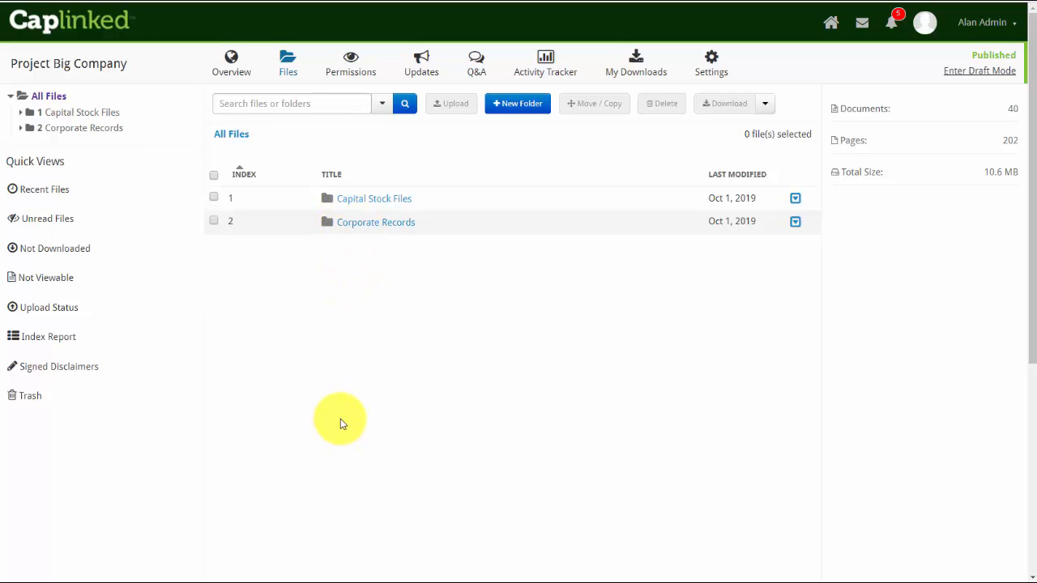
- Upload the four files from the local Capital Stock Files folder into the Capital Stock Files folder
double_click(367, 199)
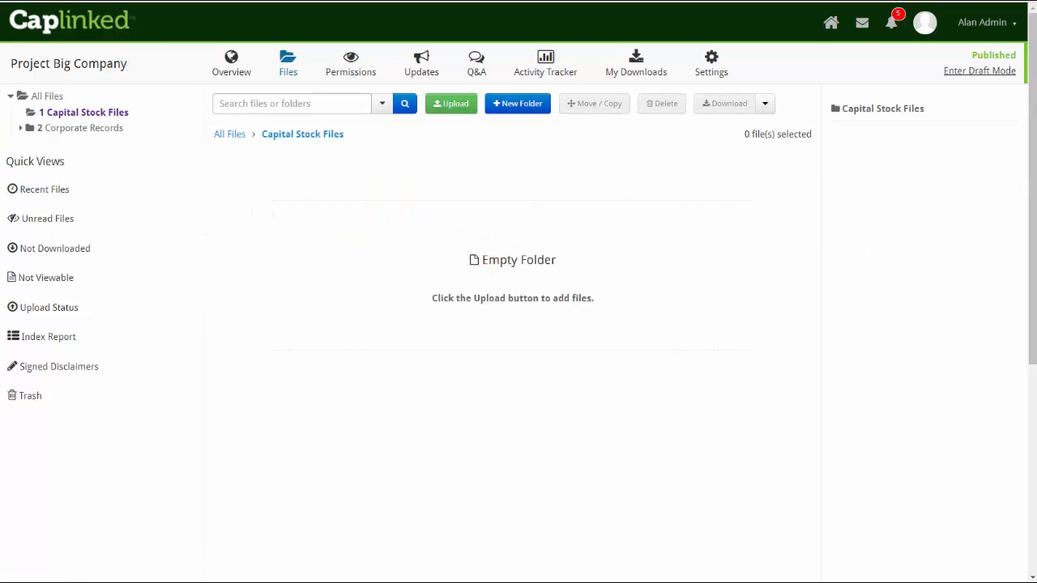
drag(0, 49, 178, 68)
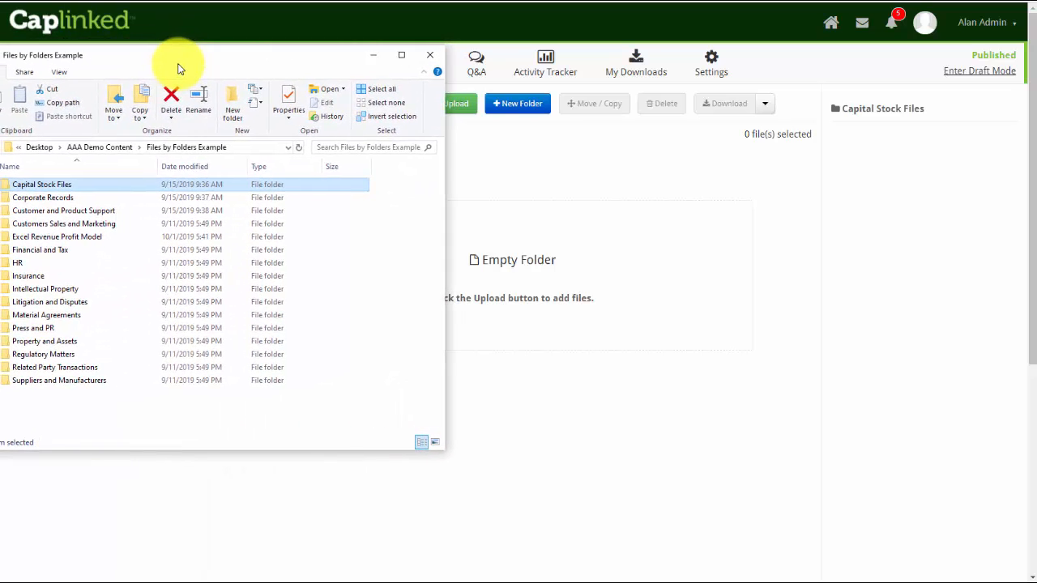
double_click(44, 186)
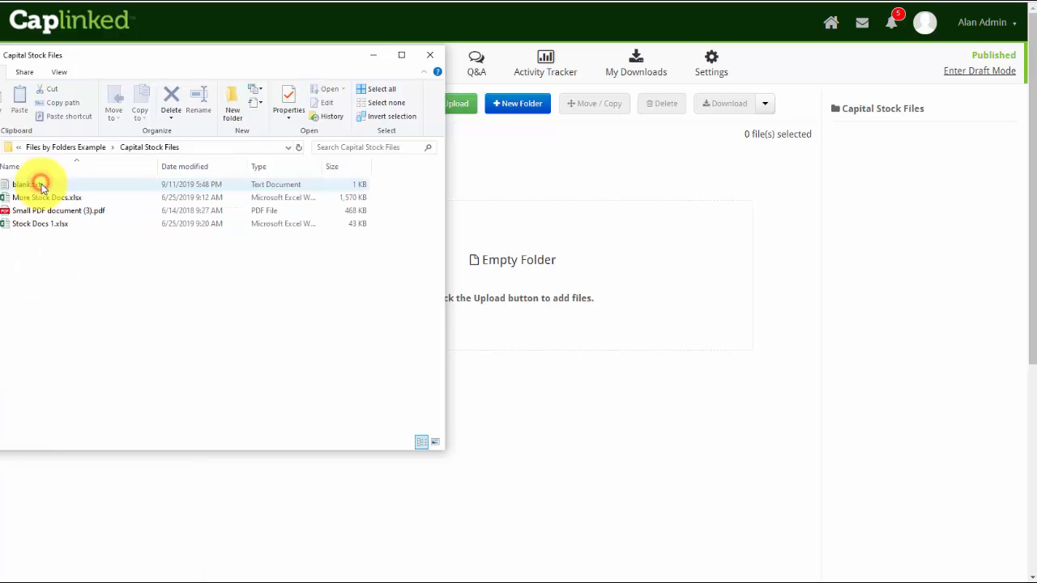
click(460, 108)
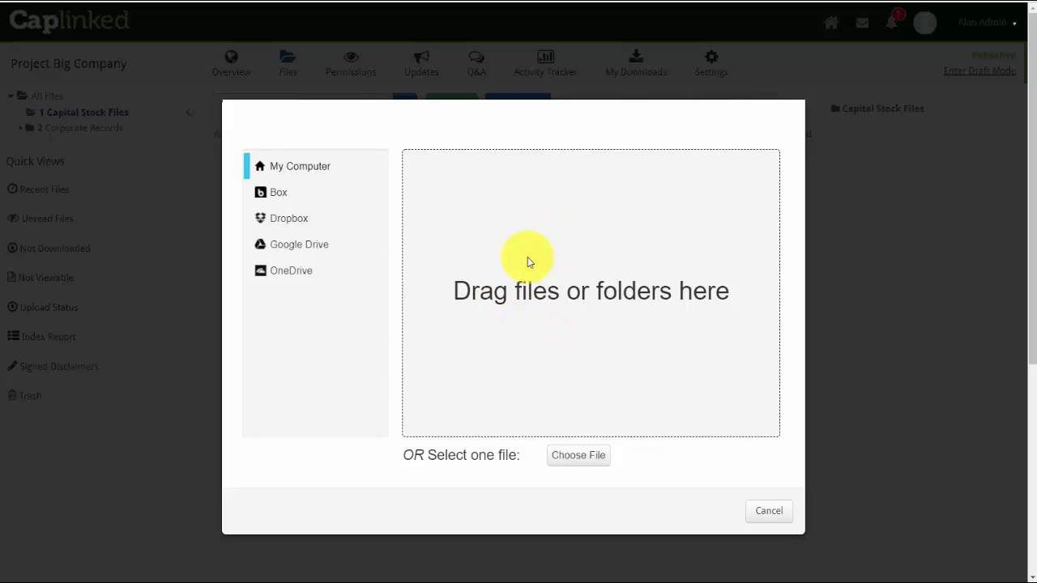
key(alt+Tab)
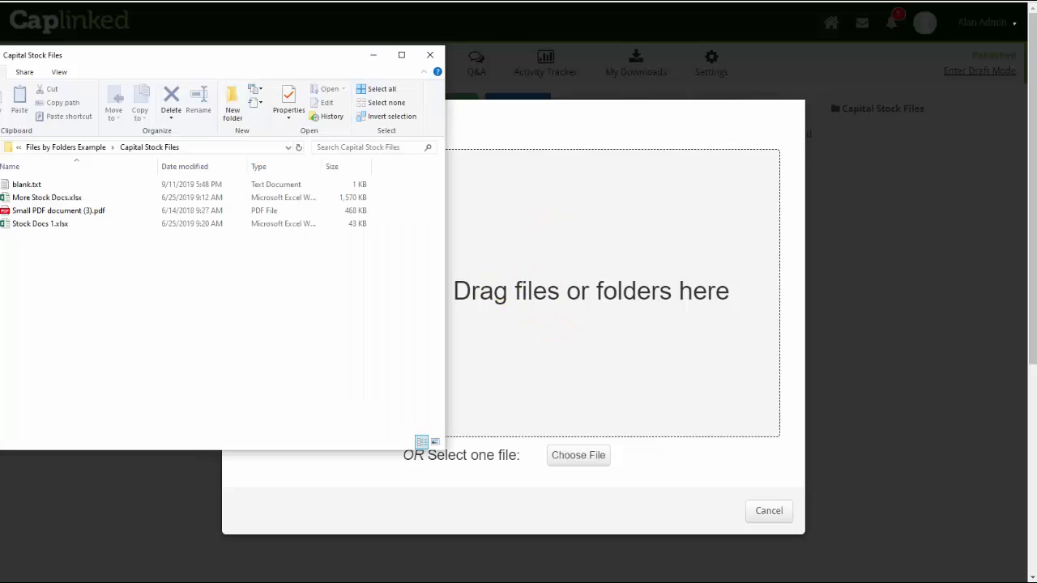
click(23, 185)
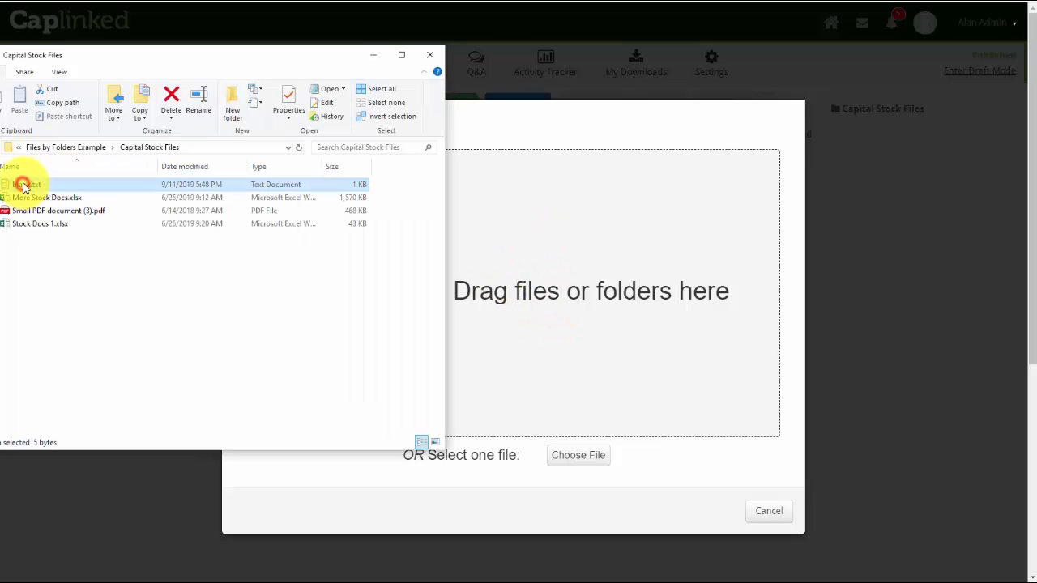
shift+click(38, 224)
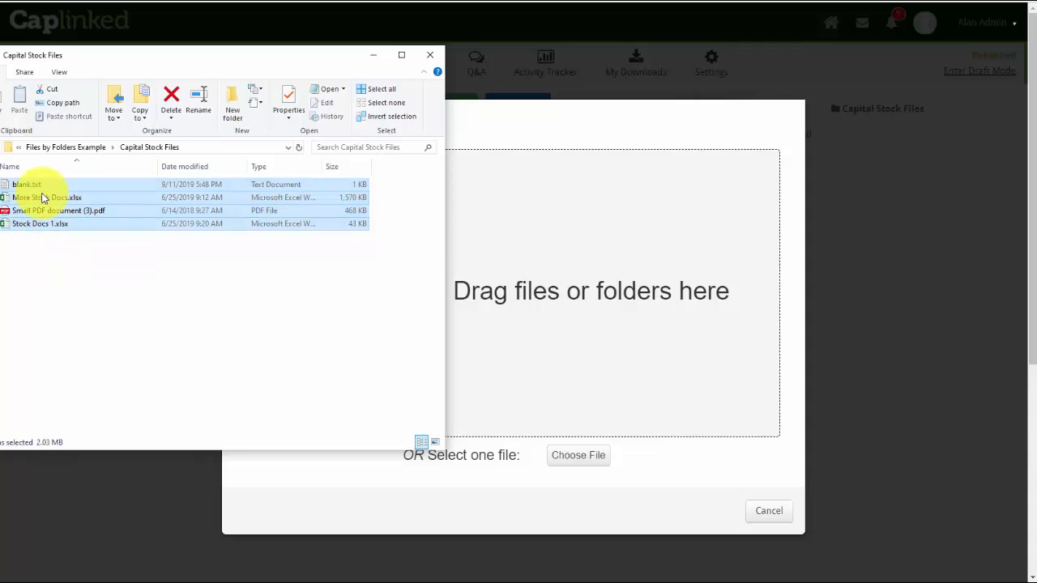
drag(36, 200, 574, 310)
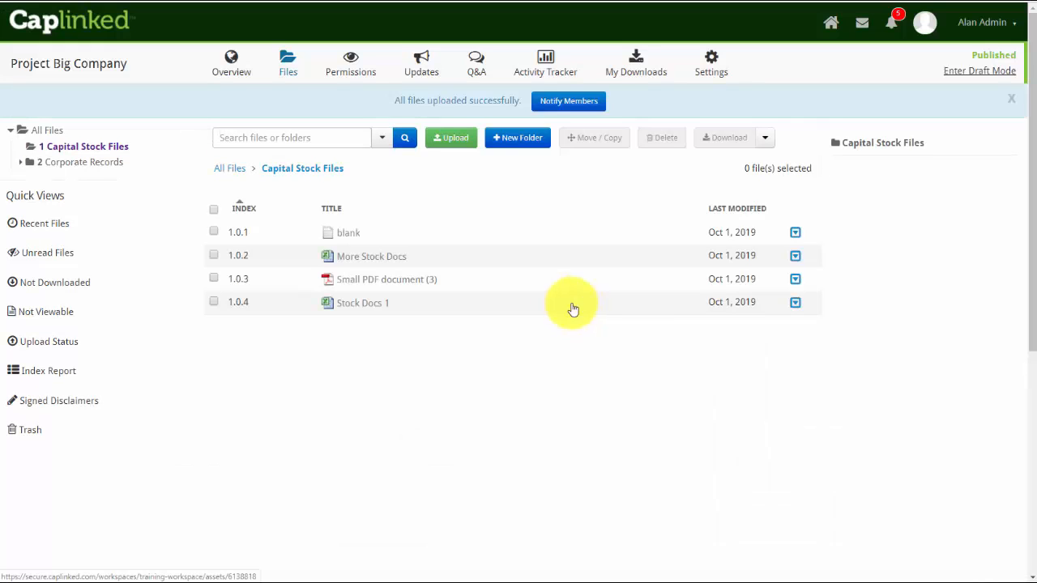
- Delete both folders from All Files, confirming the deletion with DELETE
click(51, 131)
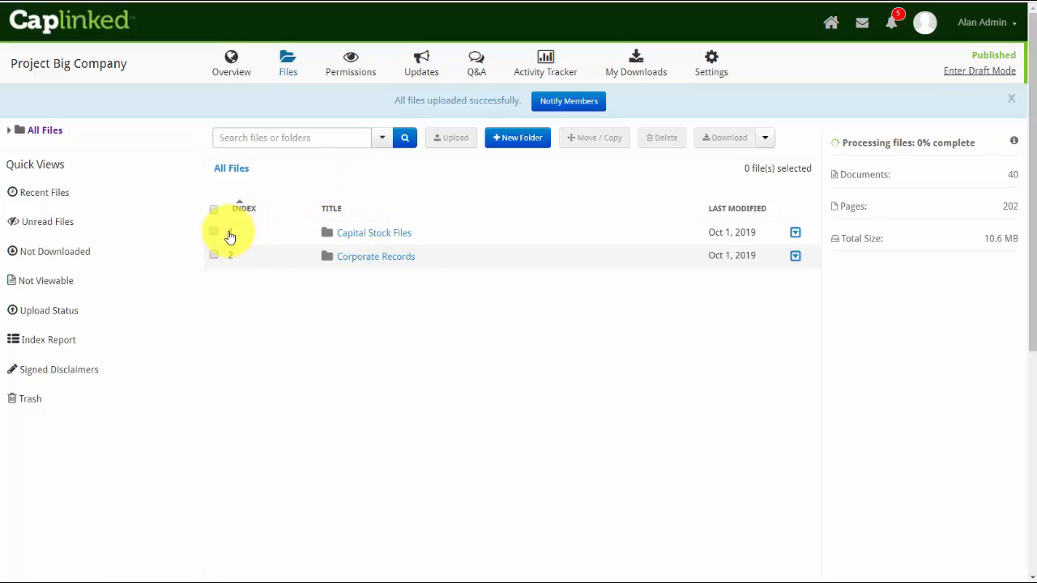
click(212, 209)
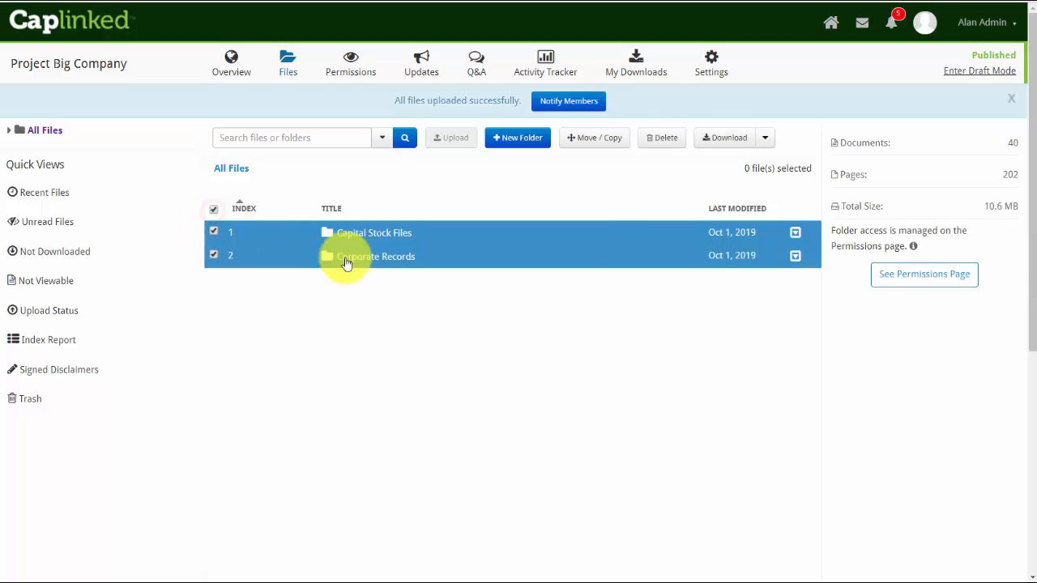
click(659, 139)
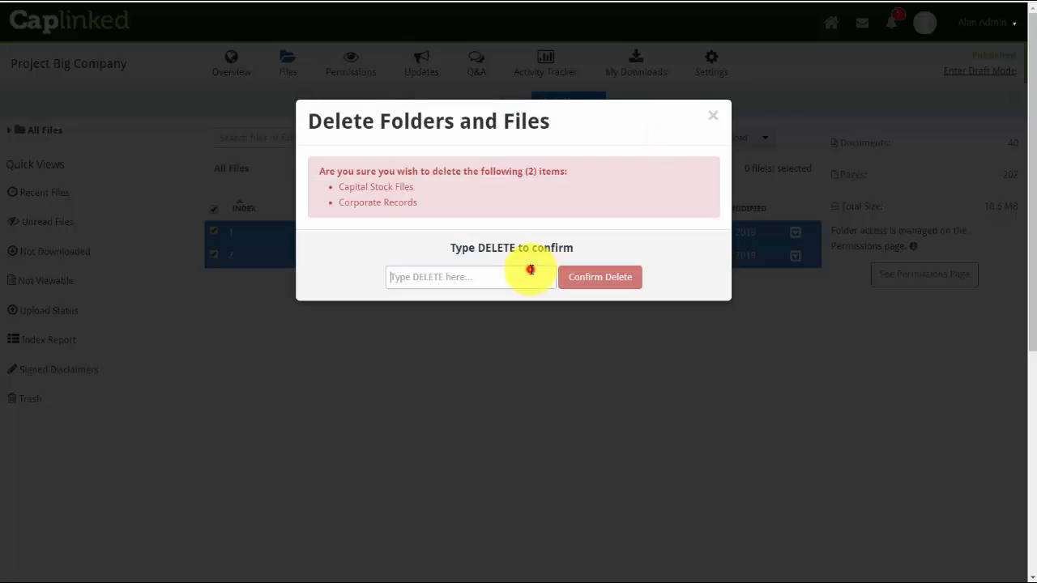
click(528, 272)
text(DELETE)
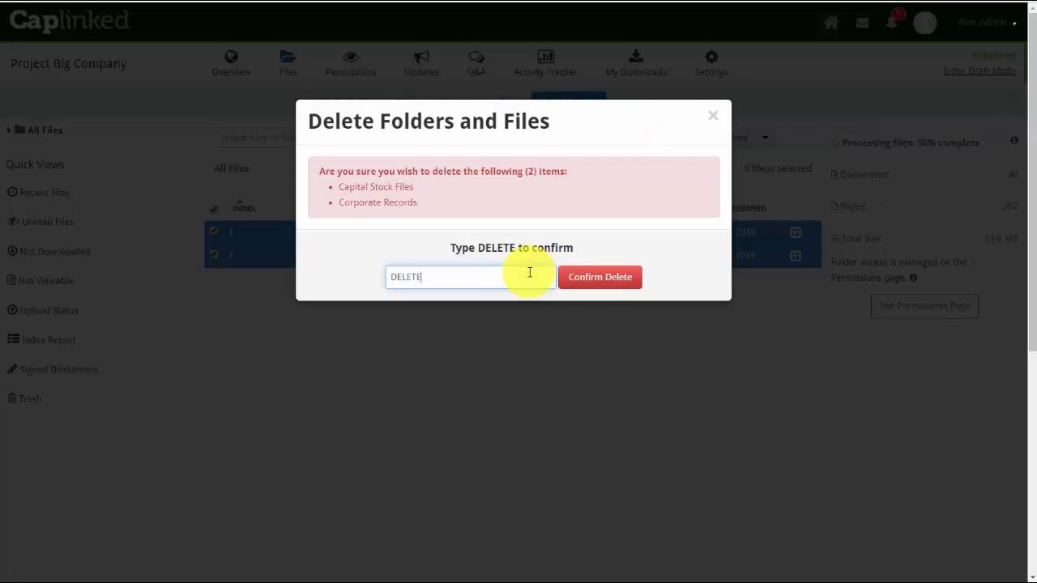
click(596, 281)
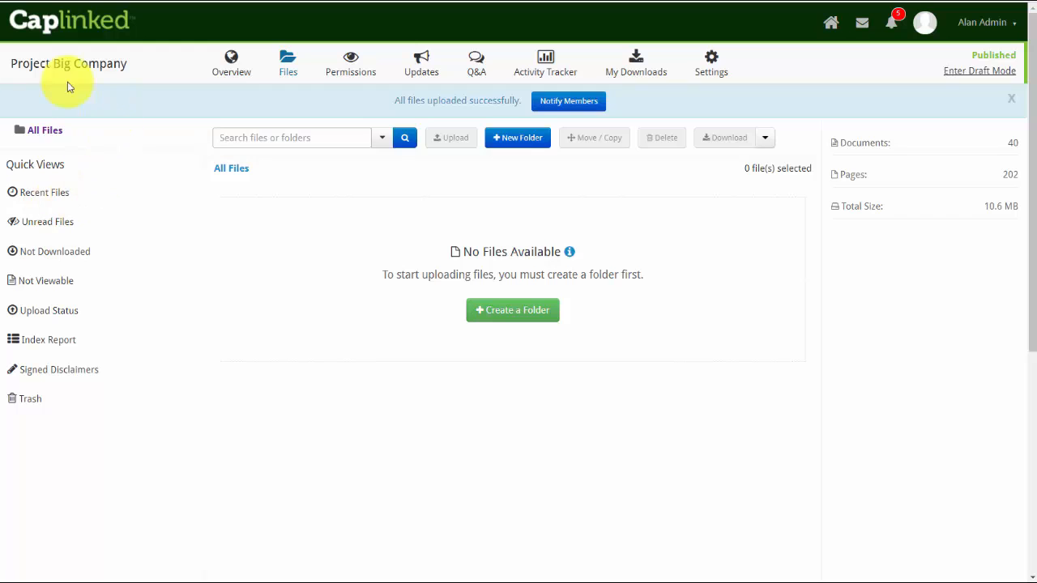
- Return the local file browser to Files by Folders Example and create a folder named Upload in All Files
click(1, 129)
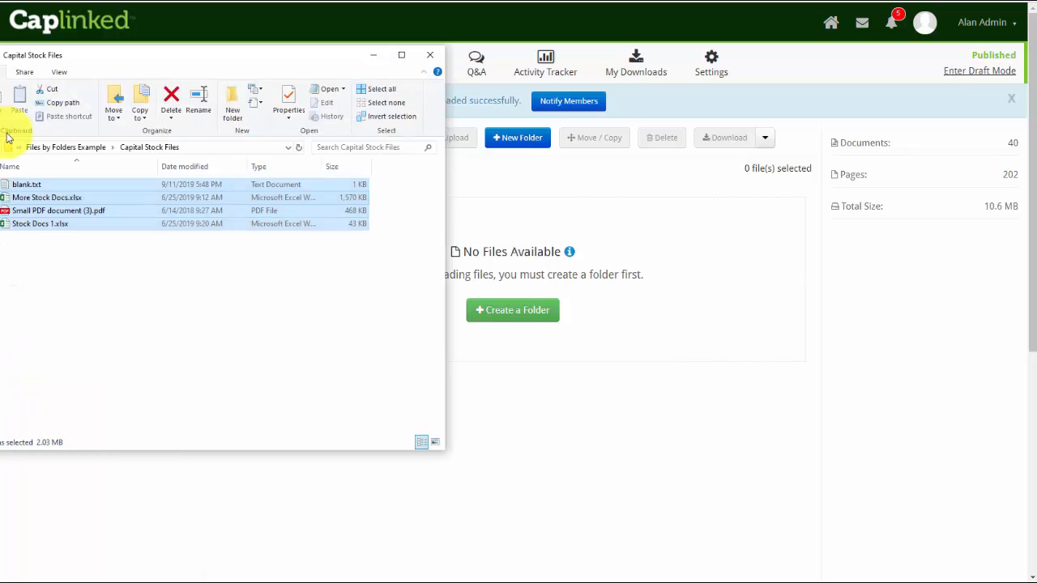
click(51, 148)
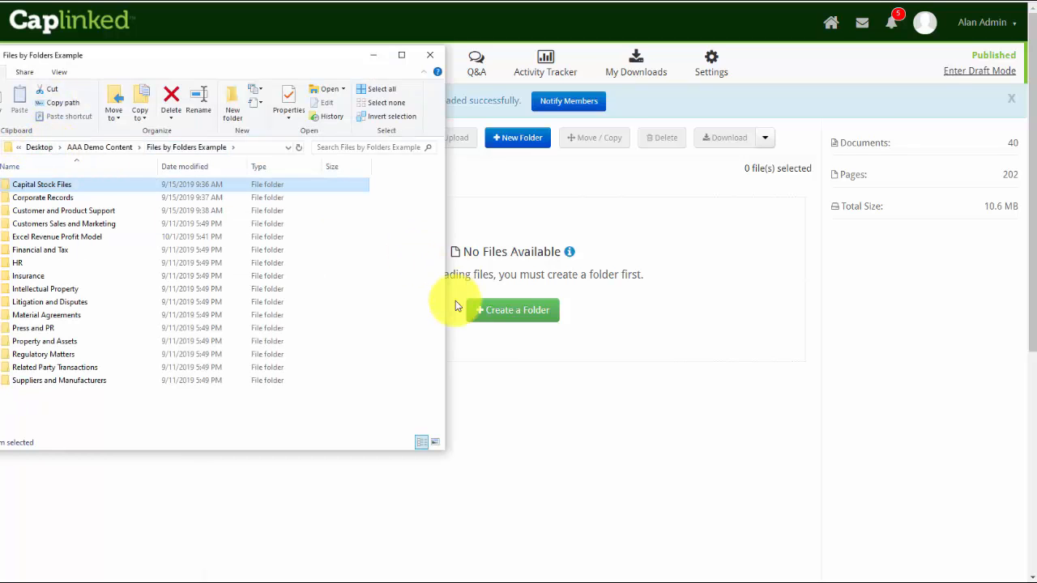
click(515, 149)
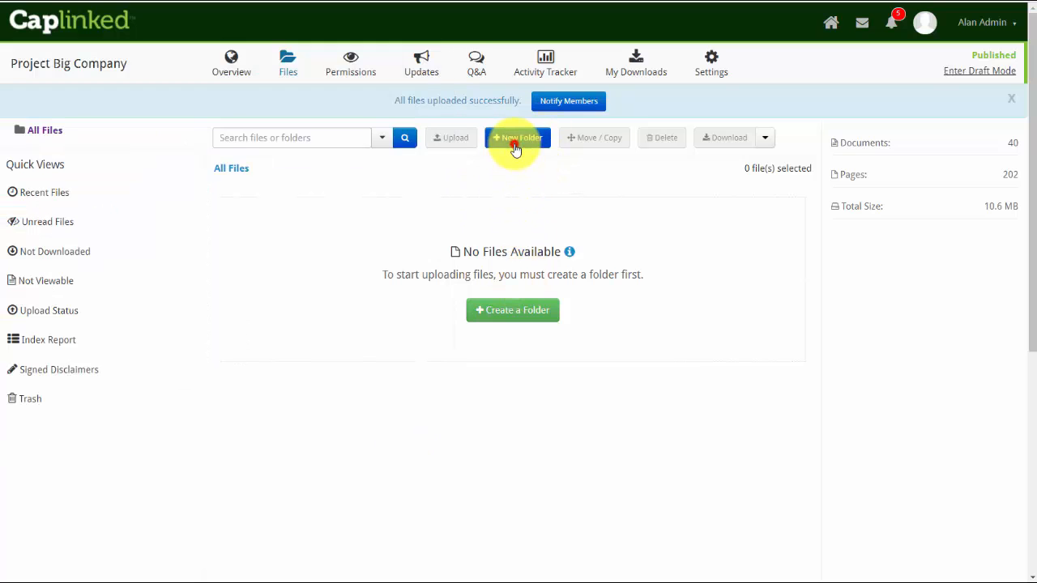
click(437, 181)
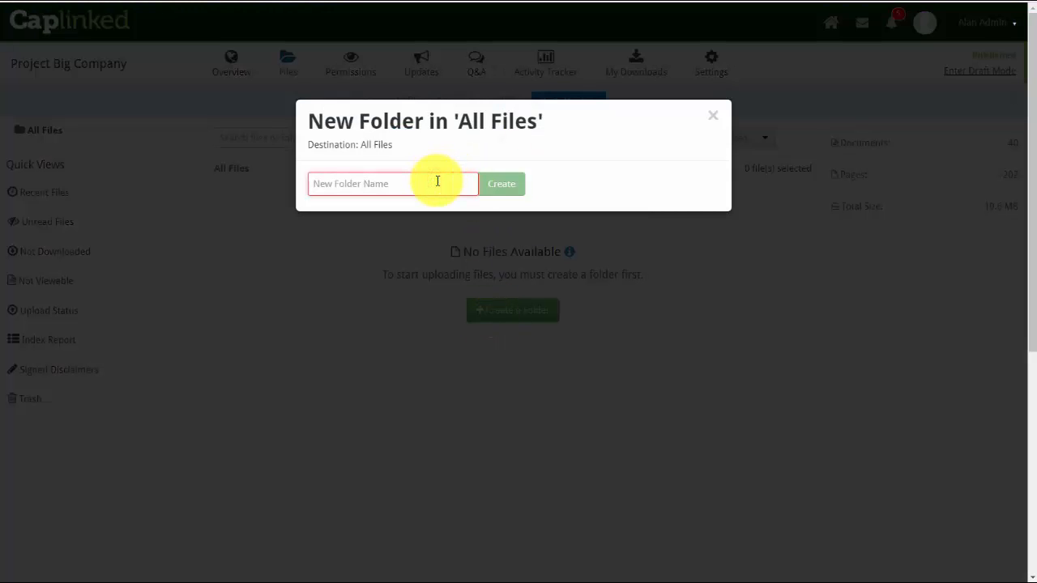
text(Upload)
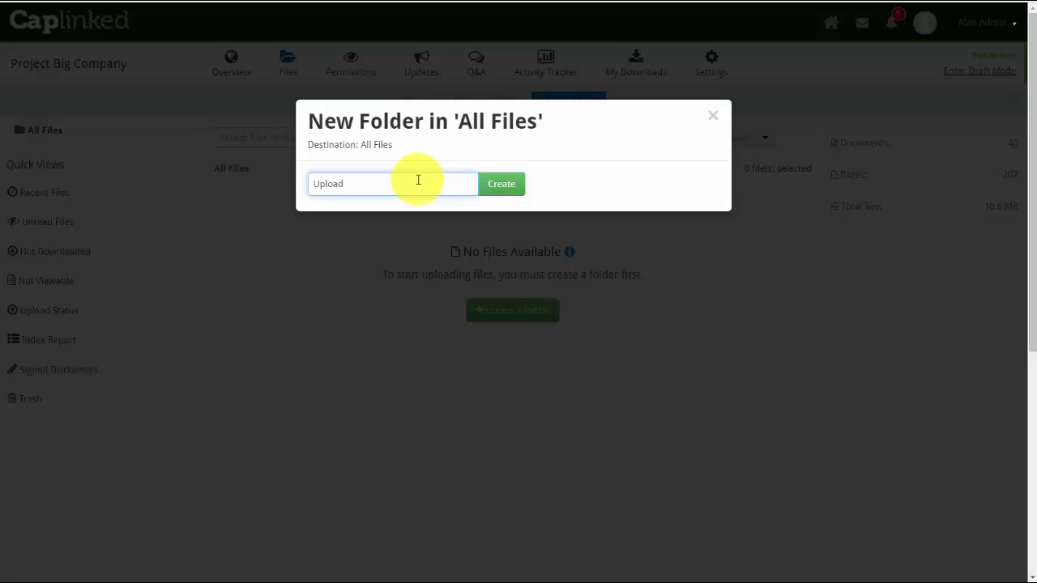
click(496, 183)
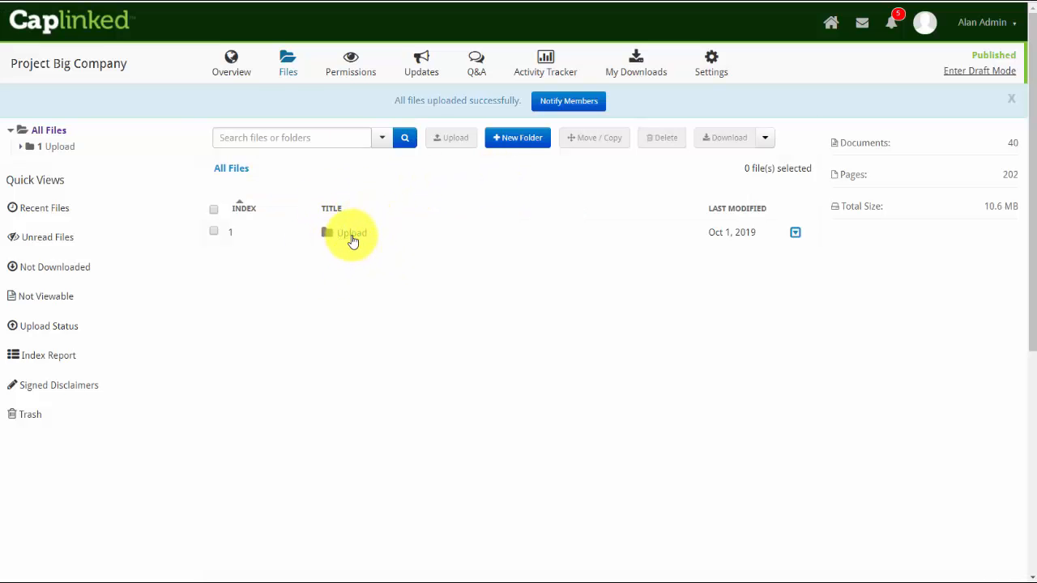
- Upload all sixteen local folders from Files by Folders Example into the Upload folder
click(351, 235)
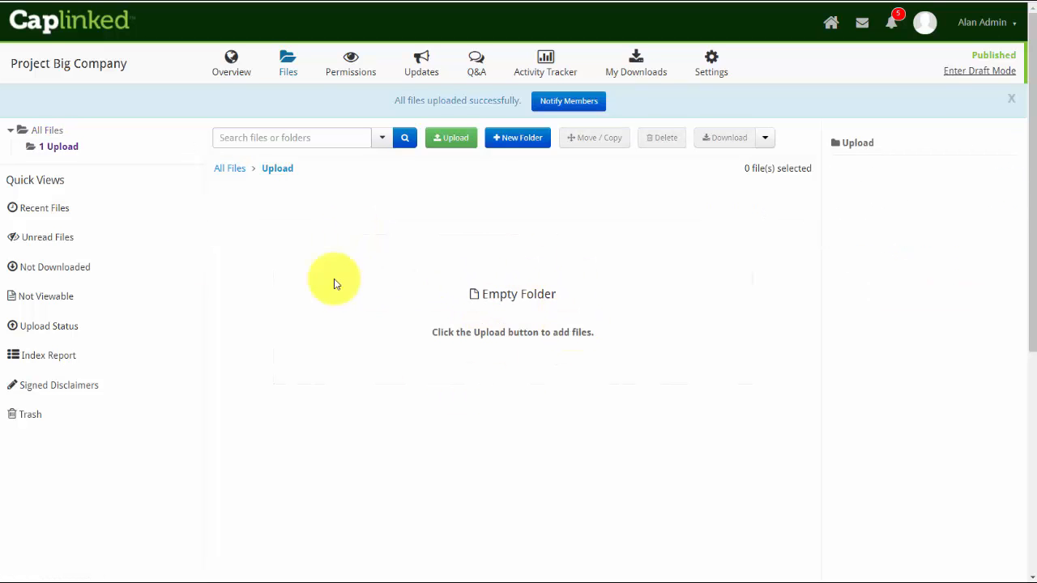
key(alt+Tab)
click(156, 68)
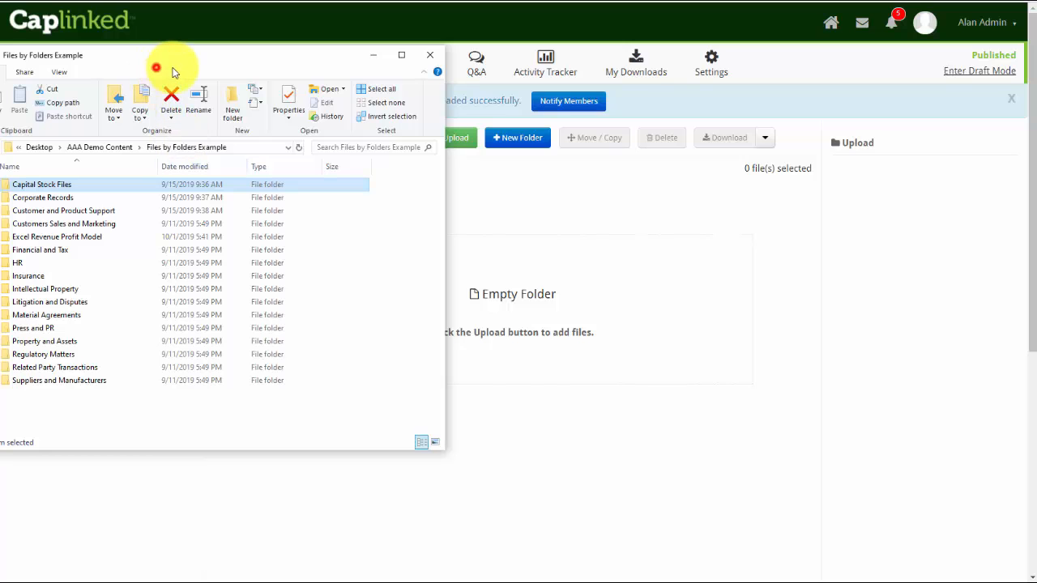
click(175, 65)
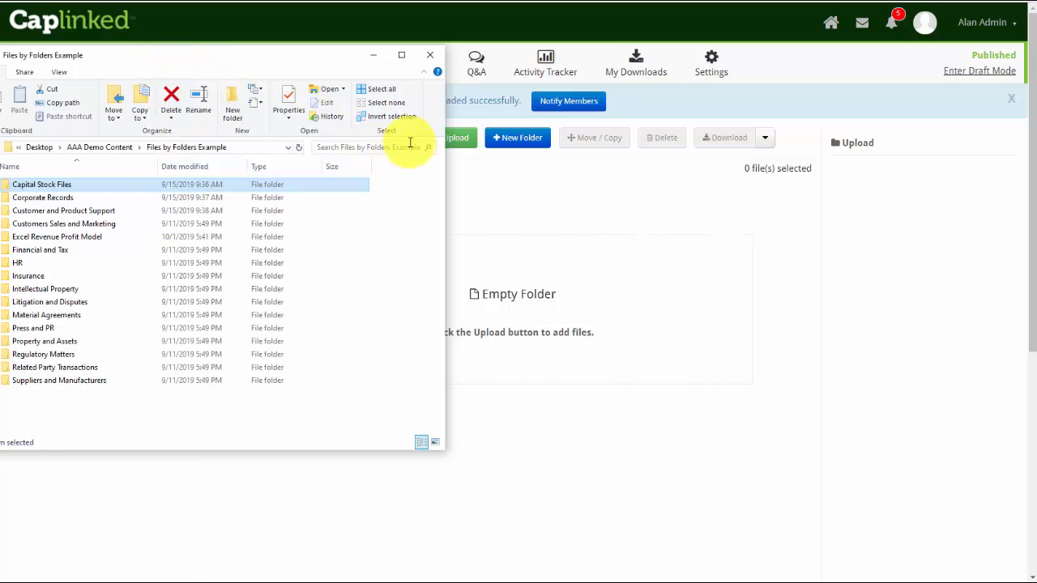
click(455, 138)
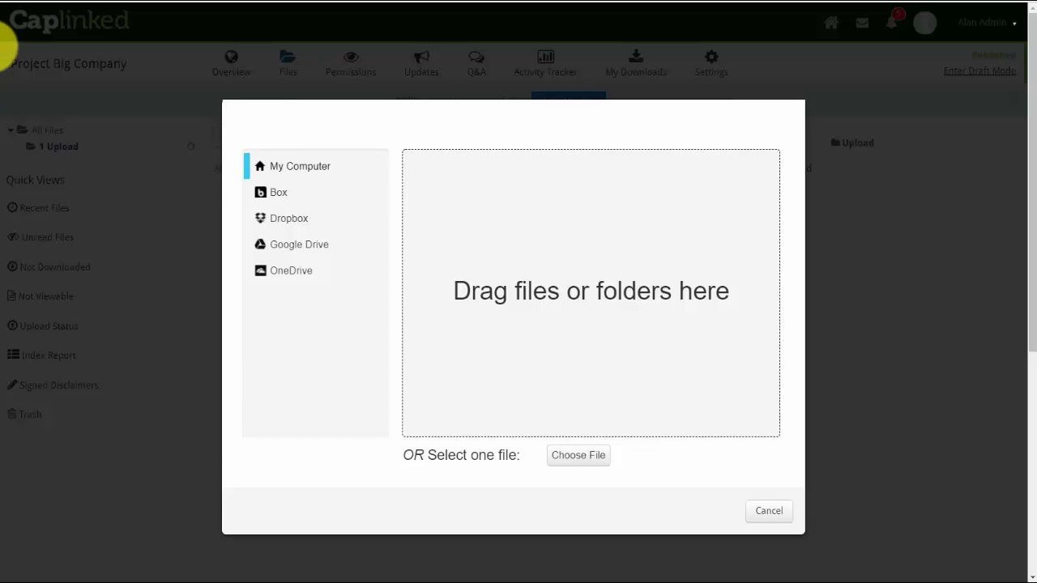
click(0, 47)
click(42, 186)
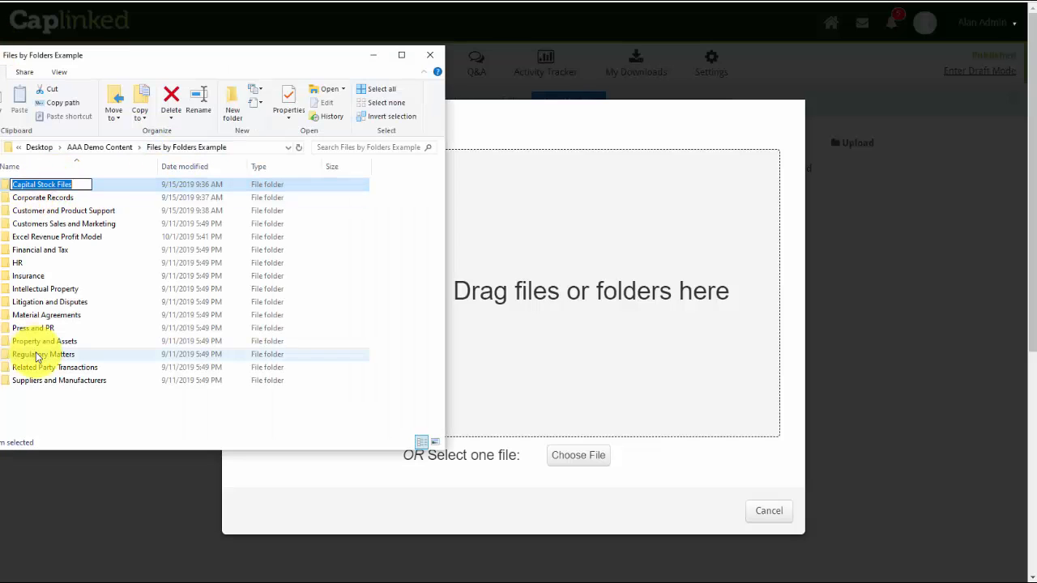
shift+click(58, 381)
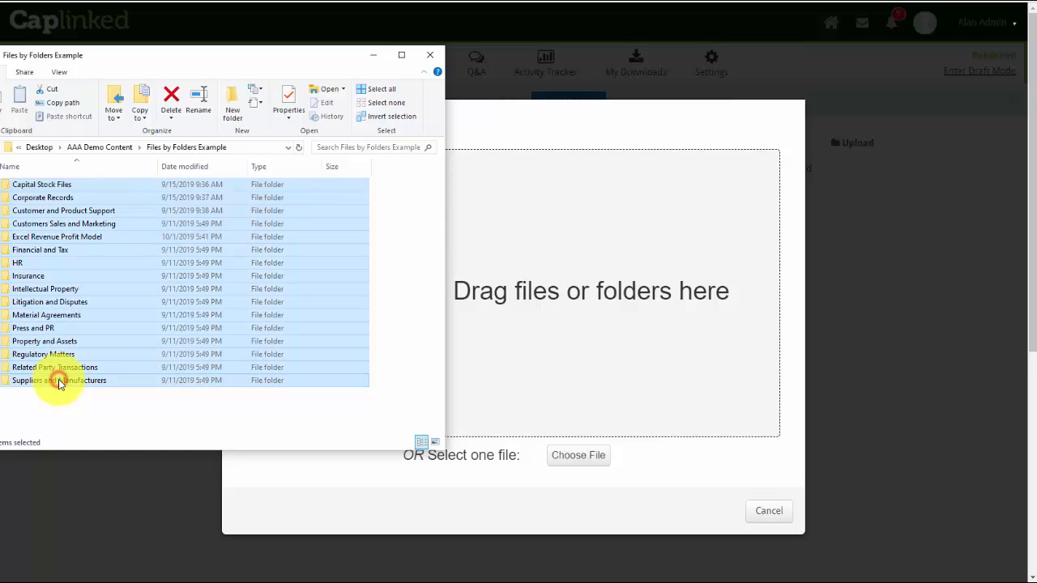
drag(54, 233, 570, 285)
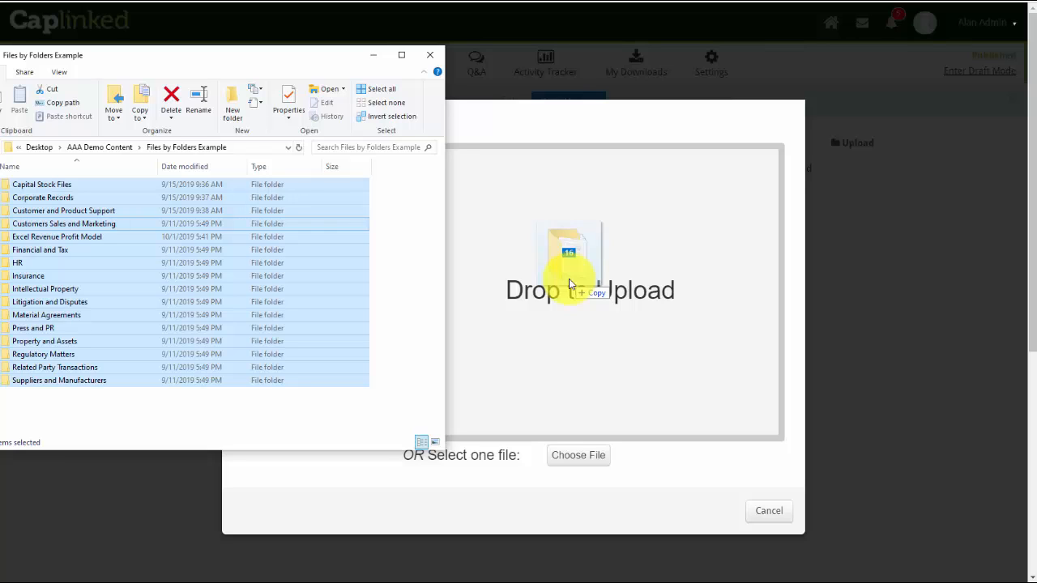
drag(569, 283, 569, 284)
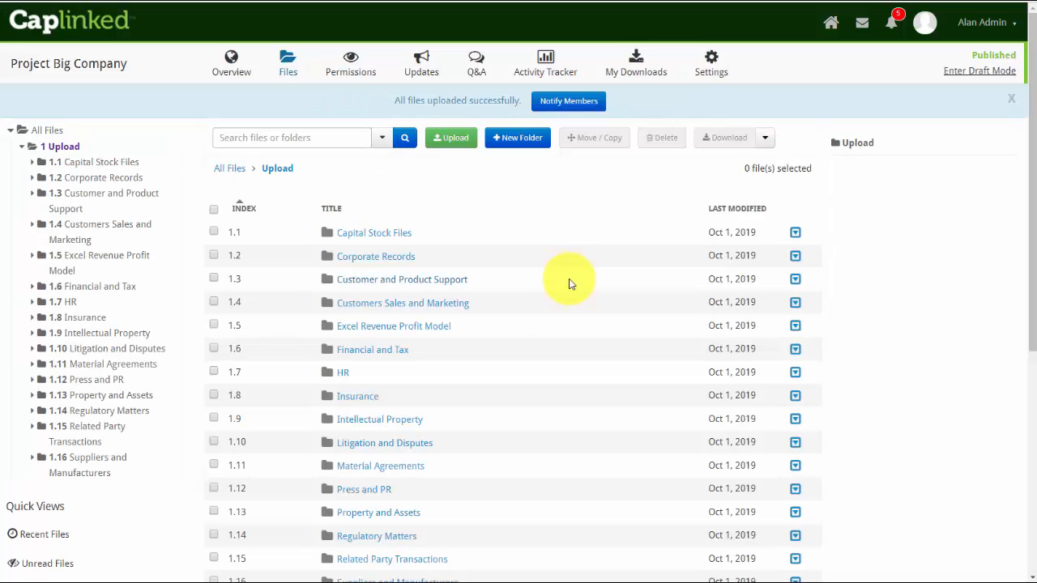
scroll(571, 285, down, 2)
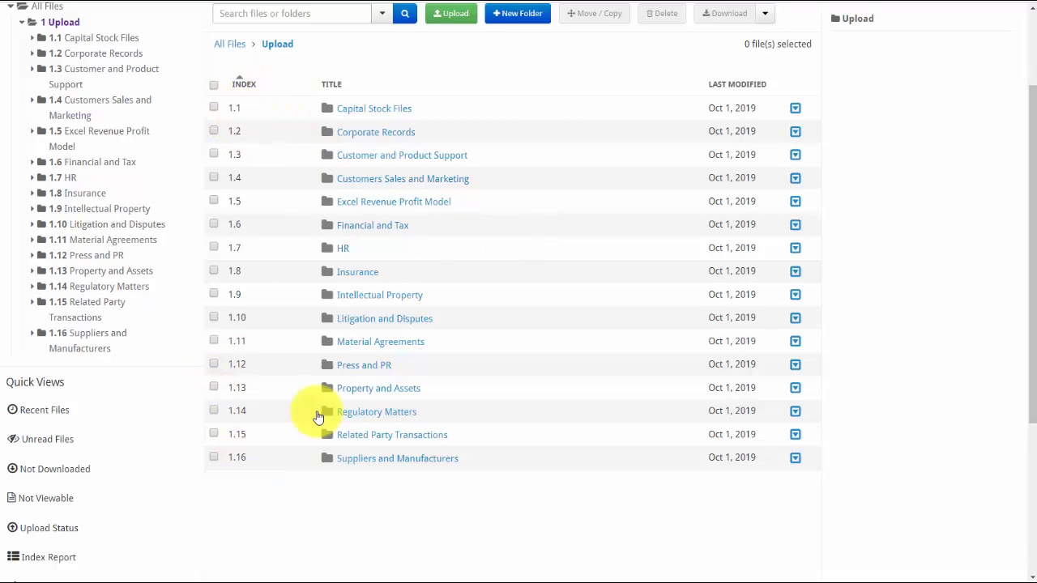
scroll(359, 262, up, 2)
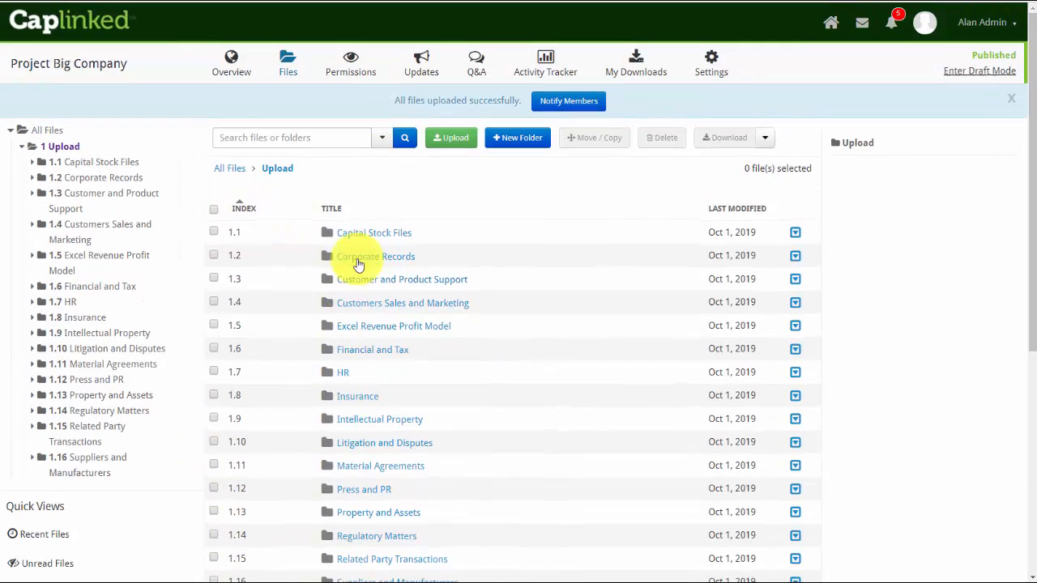
- Move all sixteen folders inside the Upload folder up to the All Files root
click(213, 209)
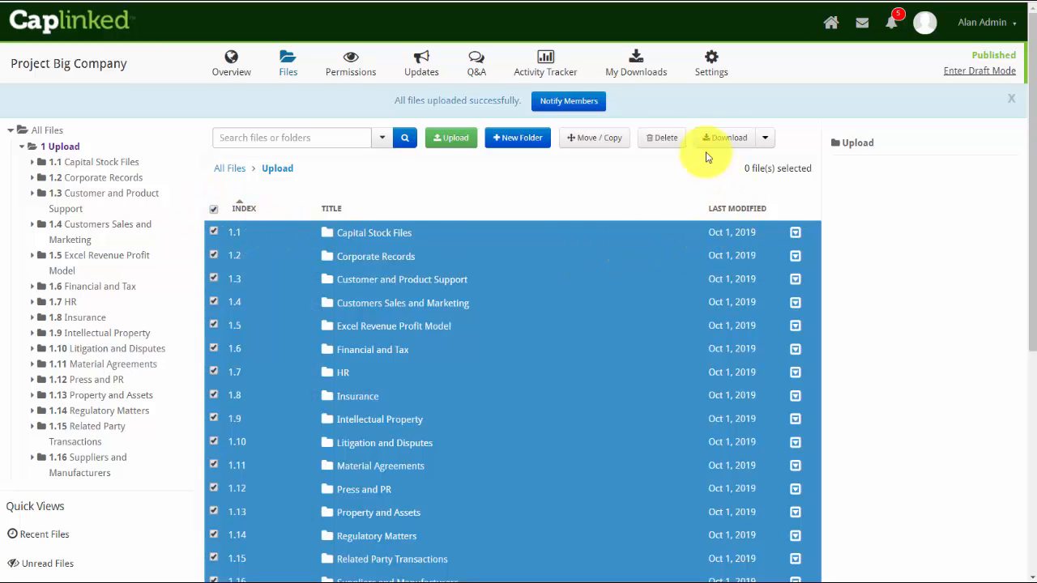
click(592, 140)
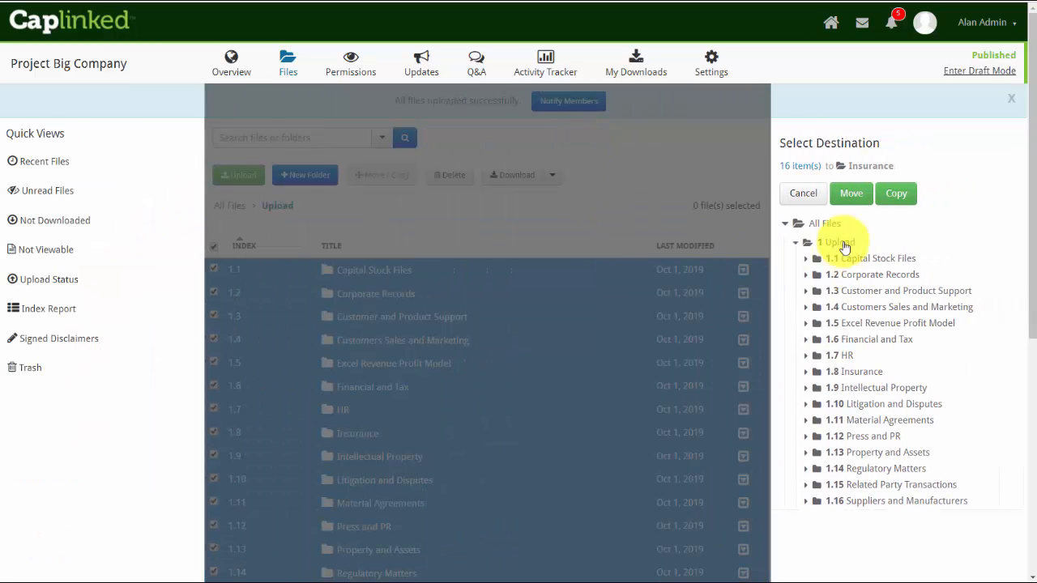
click(810, 224)
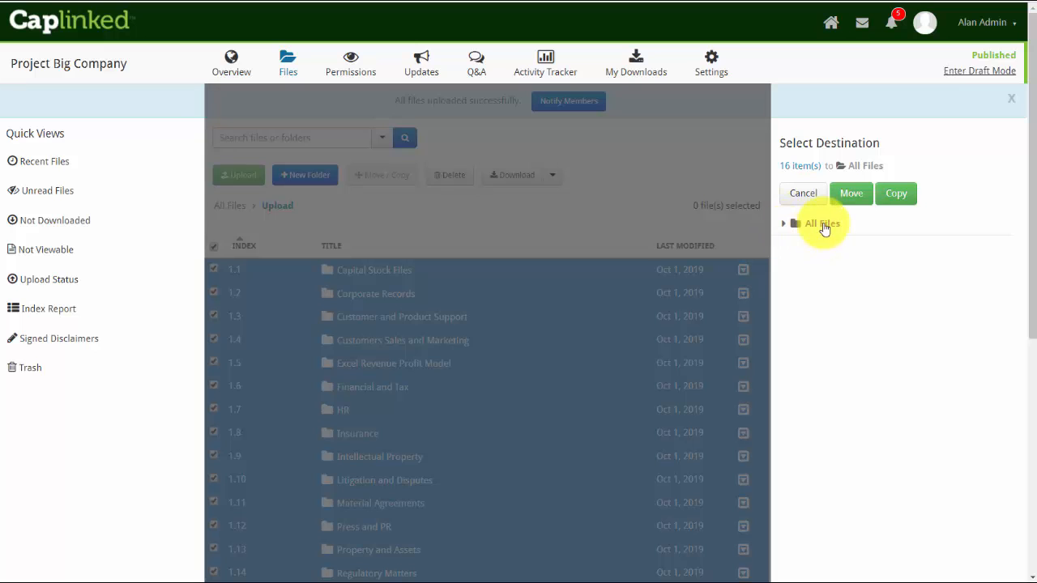
click(851, 194)
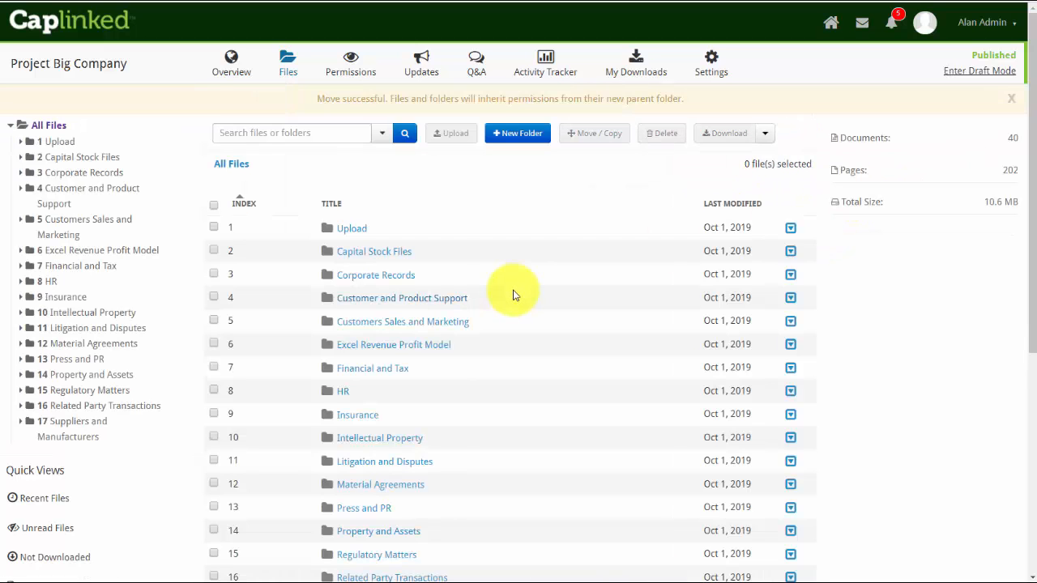
- Delete the Upload folder from All Files, confirming the deletion with DELETE
scroll(238, 519, down, 3)
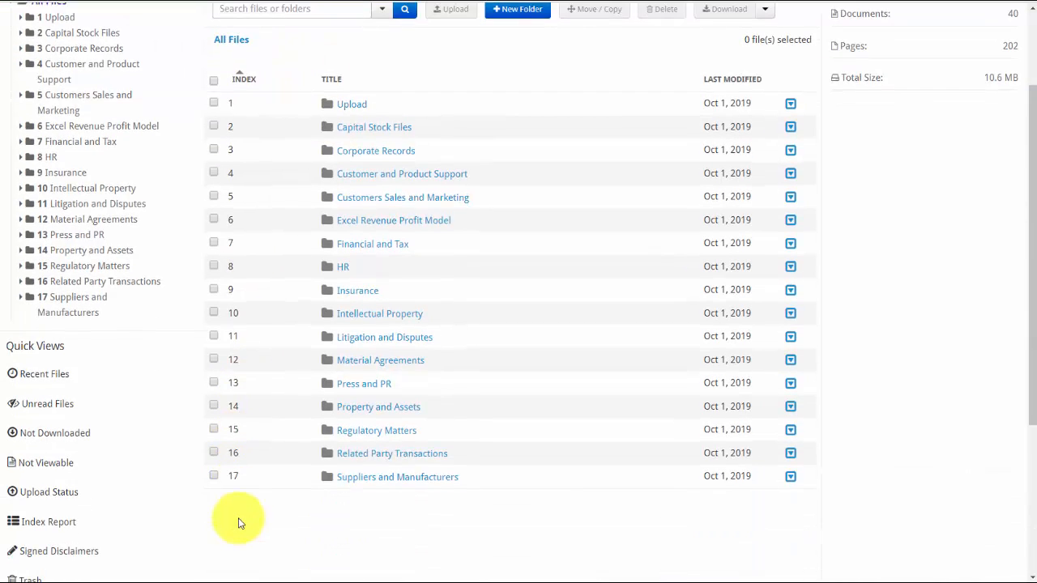
scroll(239, 518, up, 2)
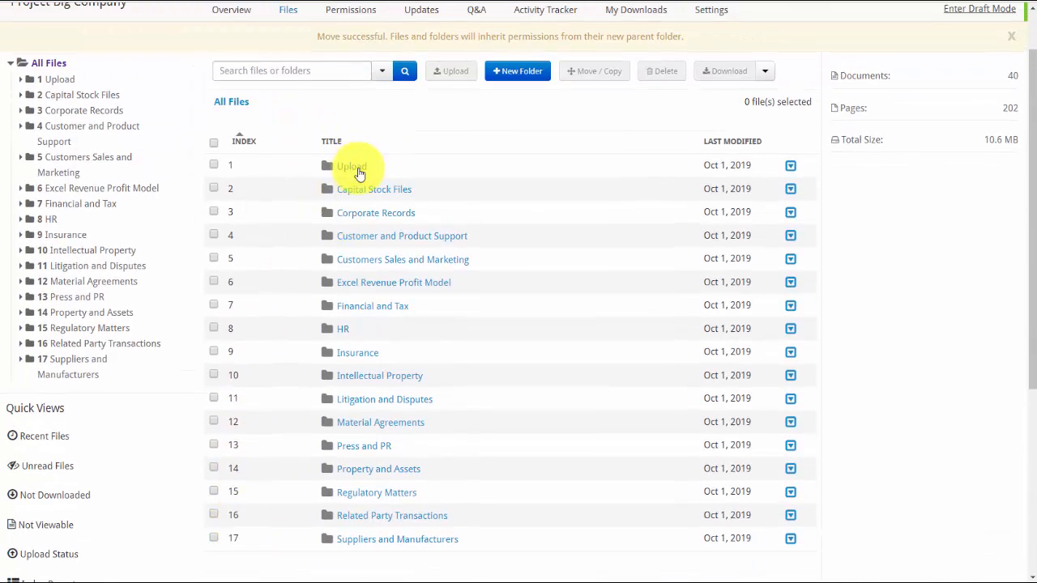
click(212, 166)
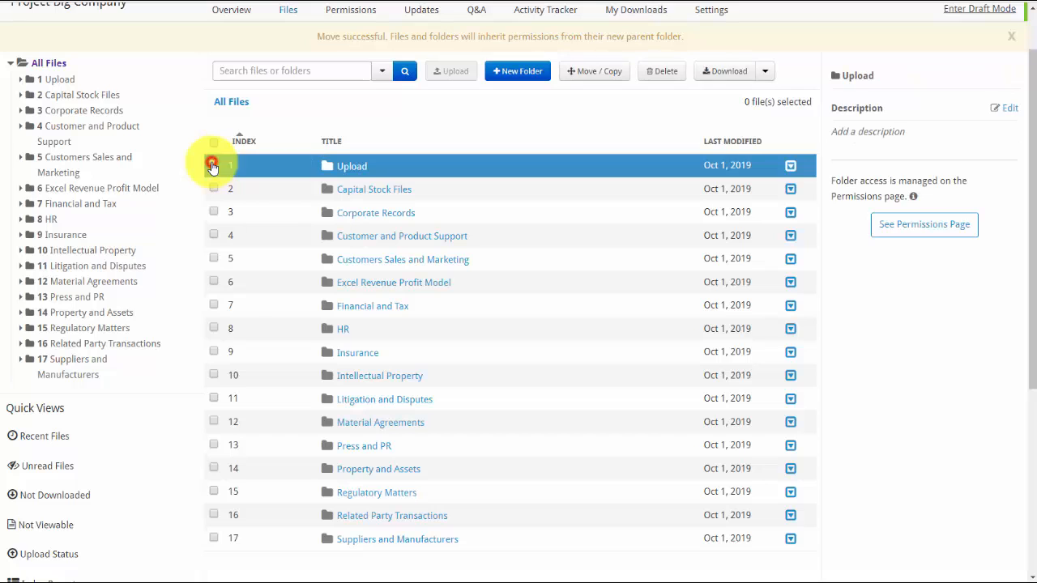
click(659, 73)
click(498, 261)
text(DE)
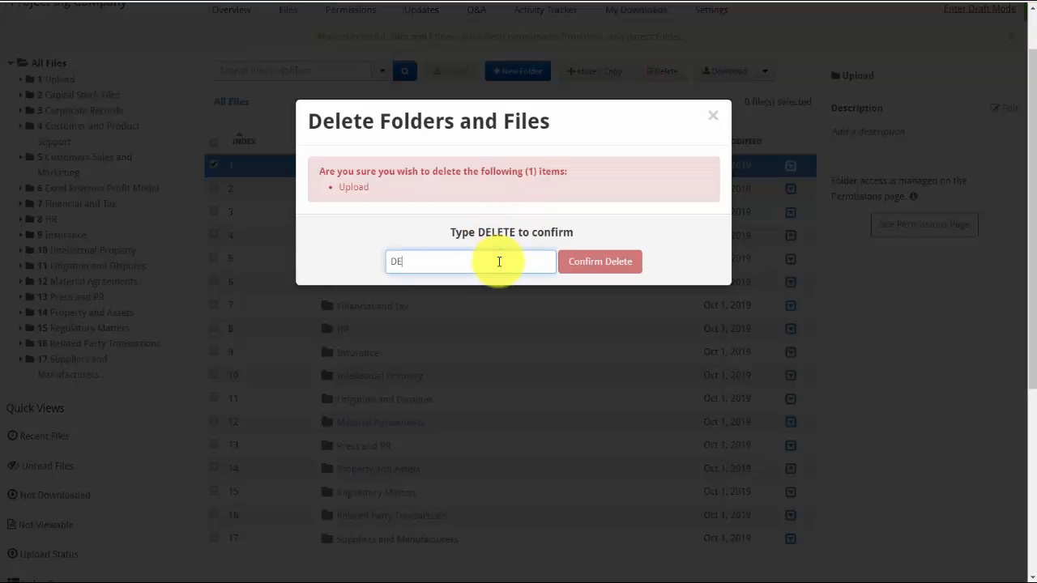
text(LETE)
click(597, 261)
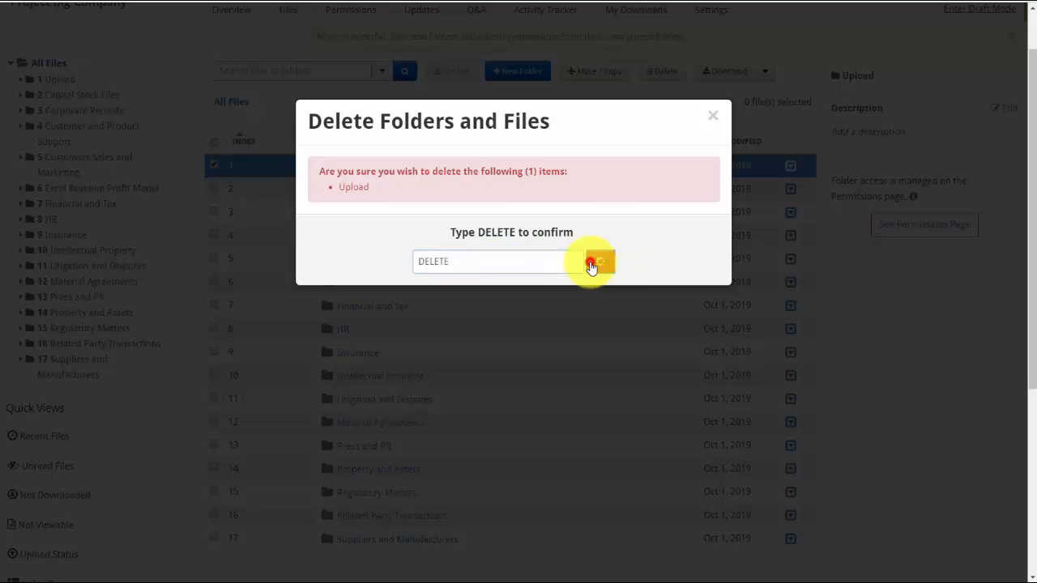